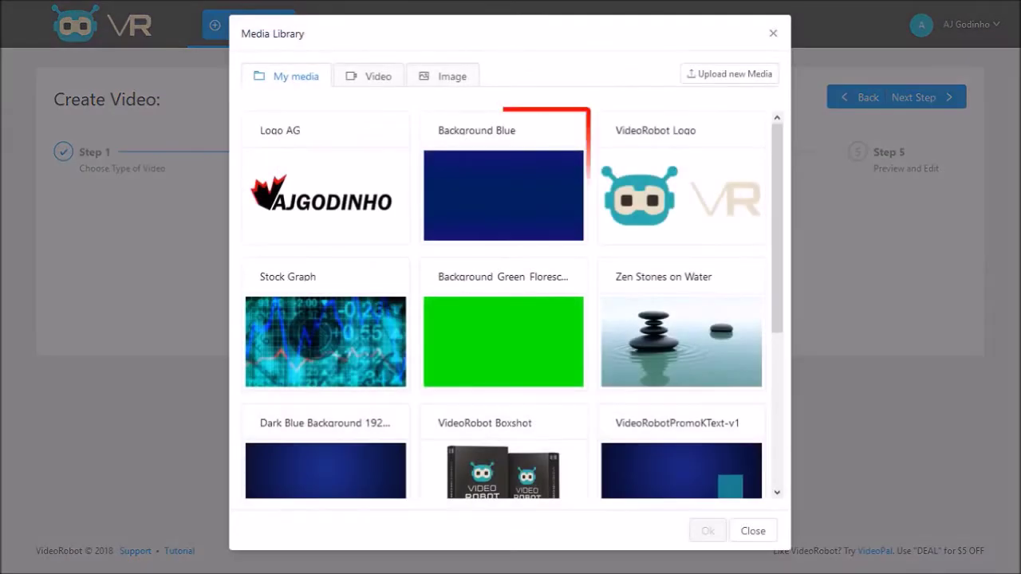
- Choose the Background Blue image as the video's backdrop
{"action": "left_click", "coordinate": [502, 195]}
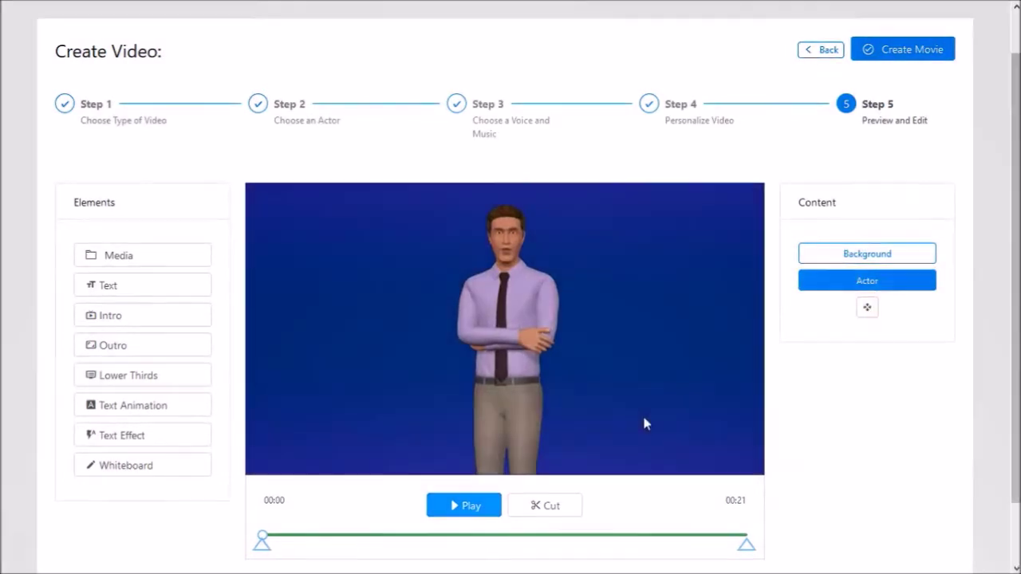
- Drag the actor from the centre to the right side of the frame and apply
{"action": "left_click", "coordinate": [865, 307]}
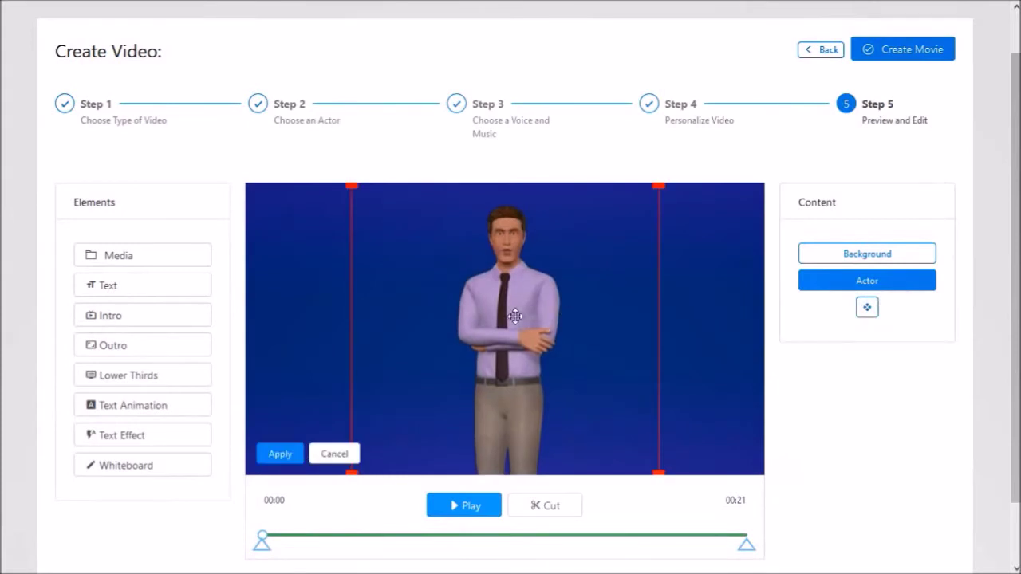
{"action": "left_click_drag", "start_coordinate": [566, 316], "coordinate": [649, 317]}
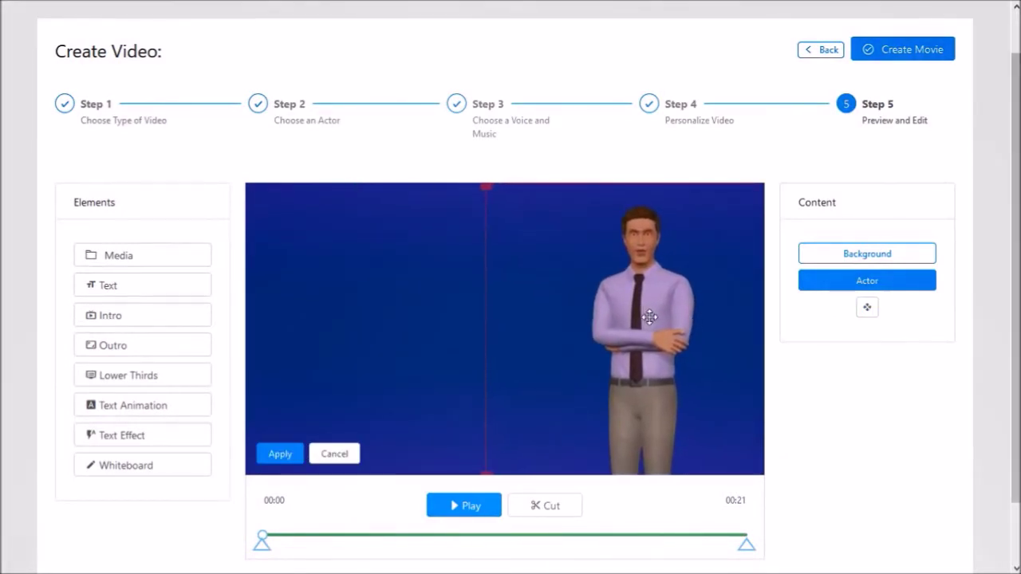
{"action": "left_click", "coordinate": [280, 454]}
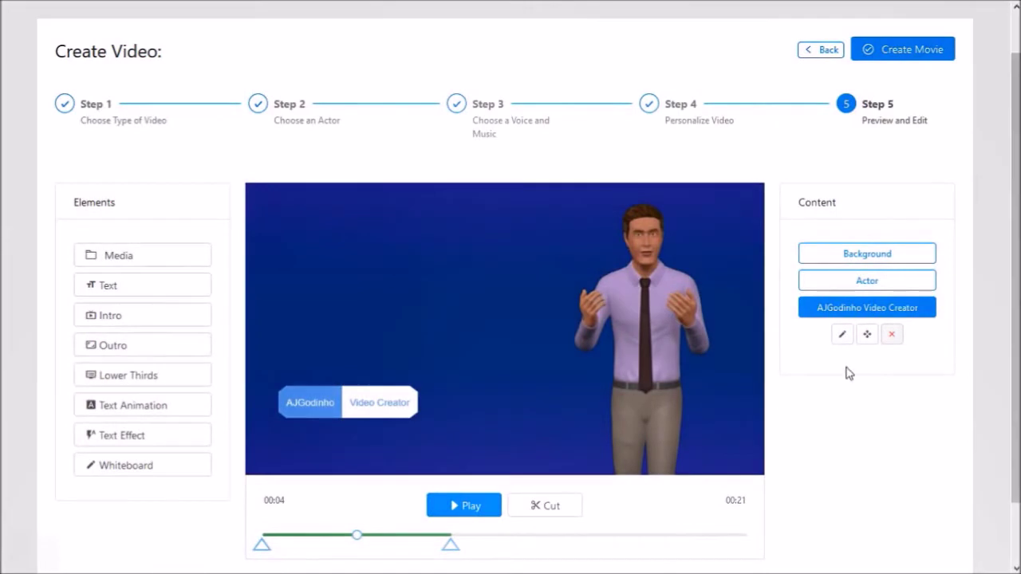
- Nudge the lower third slightly right and down, apply, and return the preview to 00:03
{"action": "left_click", "coordinate": [867, 334]}
{"action": "left_click_drag", "start_coordinate": [388, 406], "coordinate": [417, 422]}
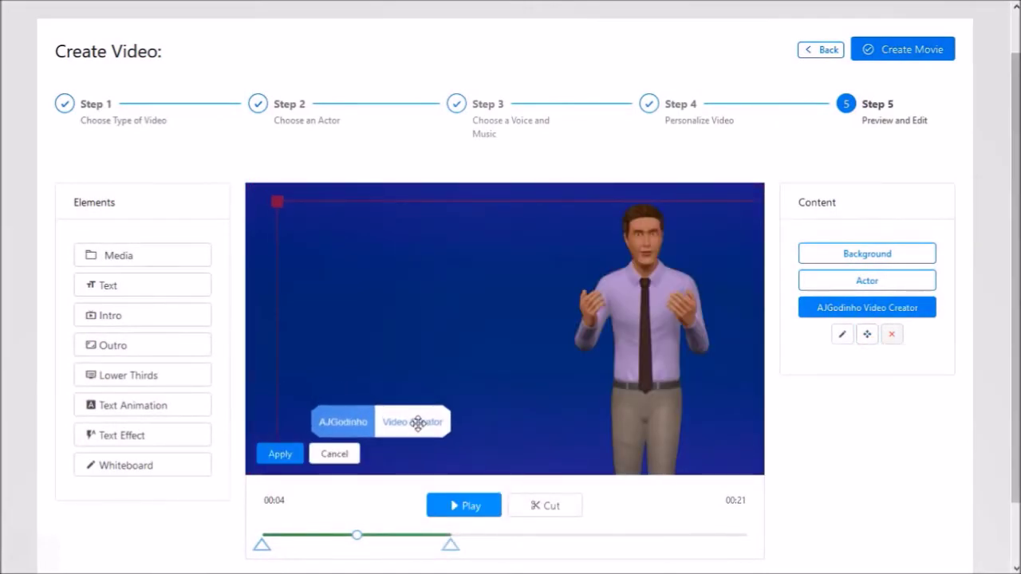
{"action": "left_click", "coordinate": [272, 459]}
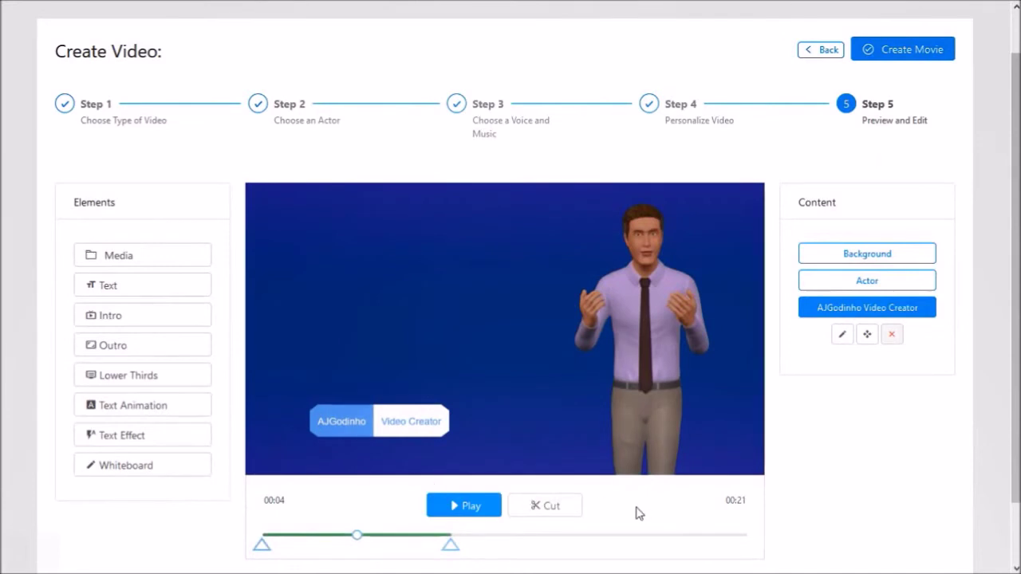
{"action": "left_click", "coordinate": [336, 535]}
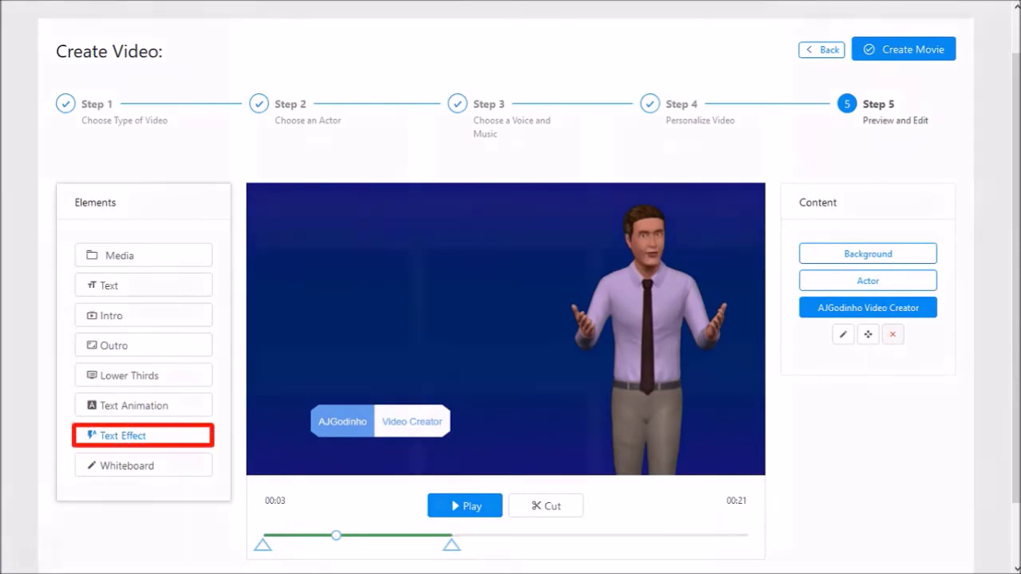
- Add the Effect0.2-0.3 arc title, move it up-left, and open its text properties
{"action": "left_click", "coordinate": [122, 436]}
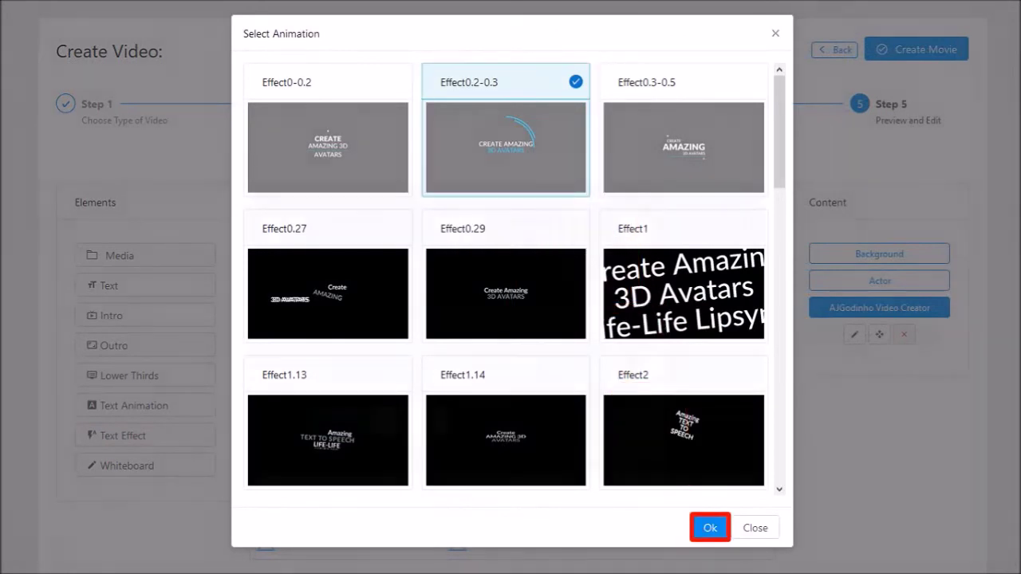
{"action": "left_click", "coordinate": [710, 527]}
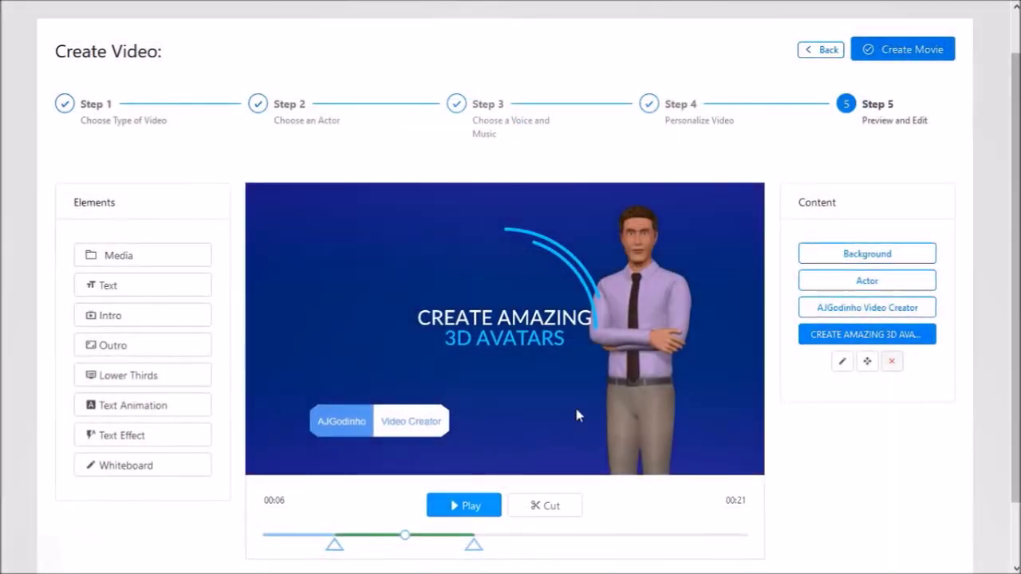
{"action": "left_click", "coordinate": [867, 361]}
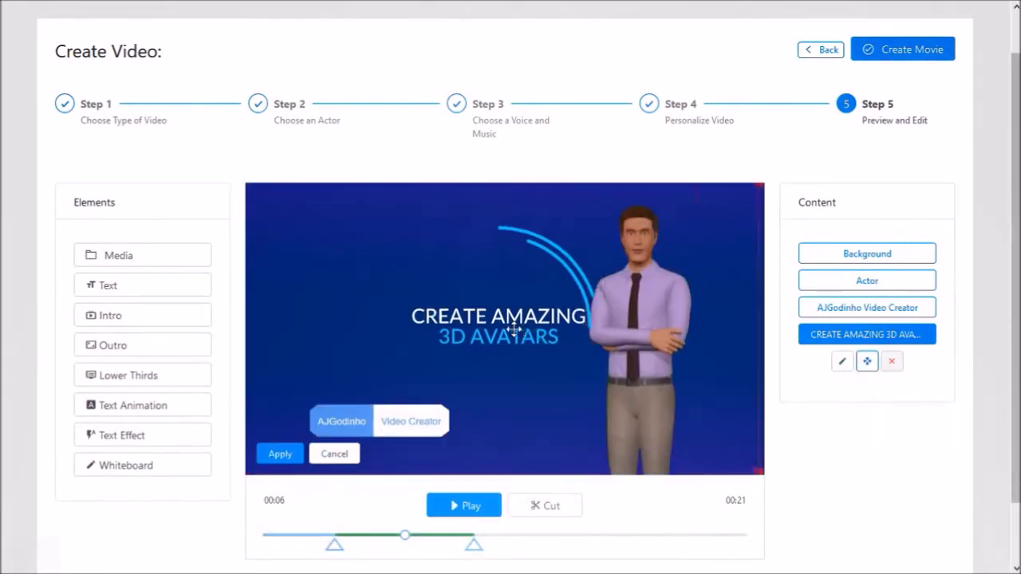
{"action": "left_click_drag", "start_coordinate": [514, 329], "coordinate": [405, 312]}
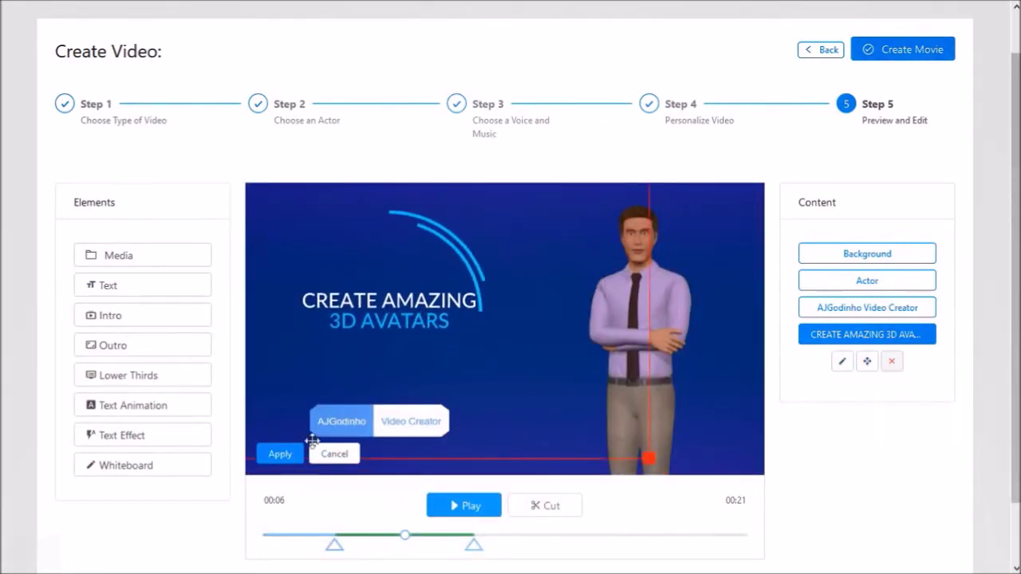
{"action": "left_click", "coordinate": [283, 455]}
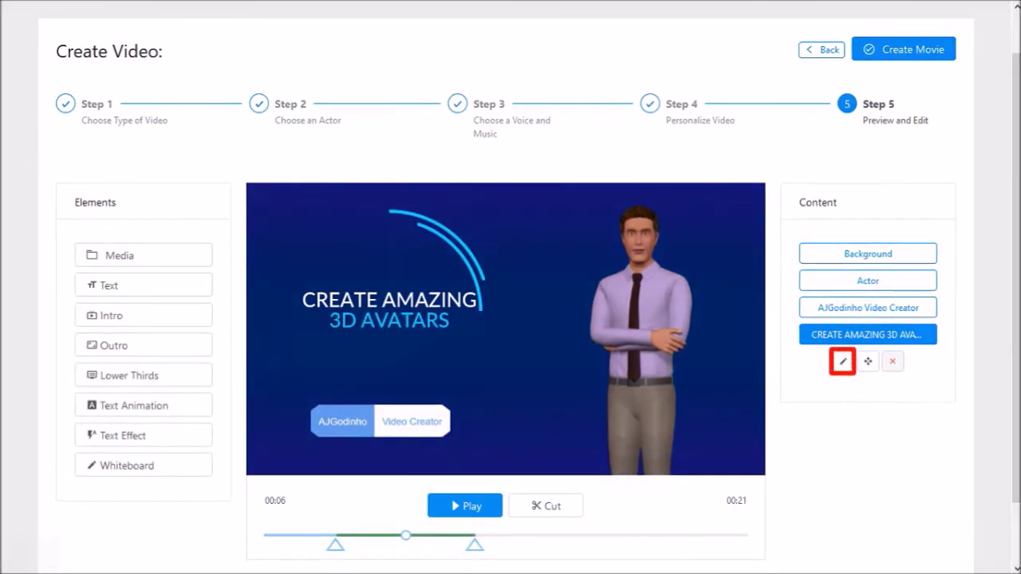
{"action": "left_click", "coordinate": [842, 362]}
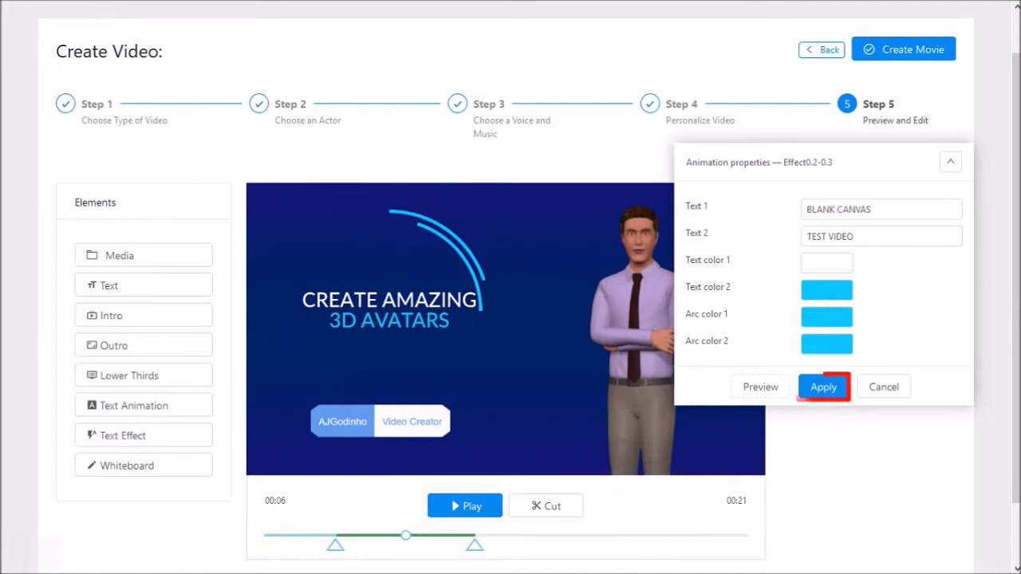
- Apply the BLANK CANVAS / TEST VIDEO wording and add an Effect0-0.2 title at 00:10
{"action": "left_click", "coordinate": [823, 387]}
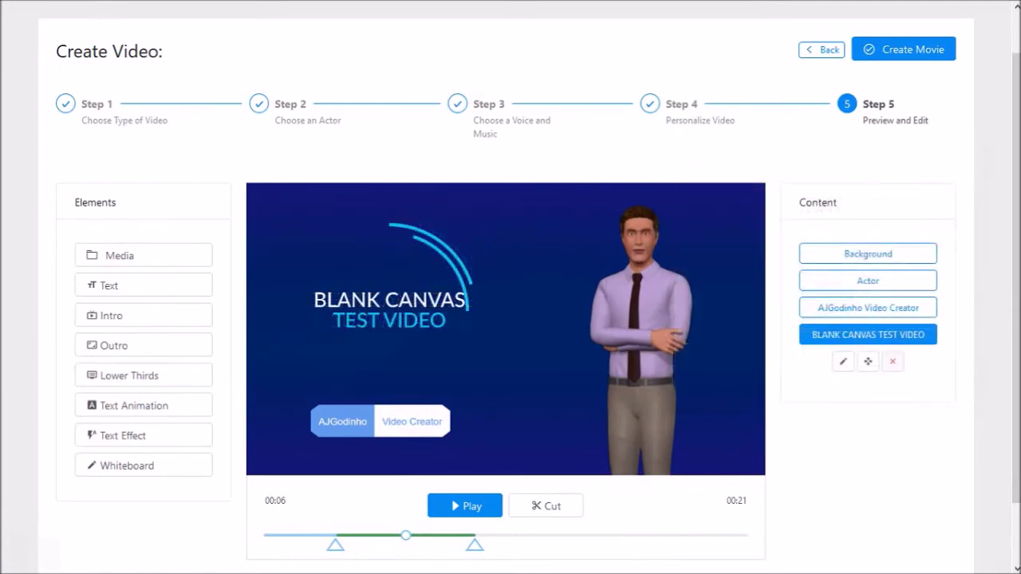
{"action": "left_click_drag", "start_coordinate": [406, 535], "coordinate": [491, 535]}
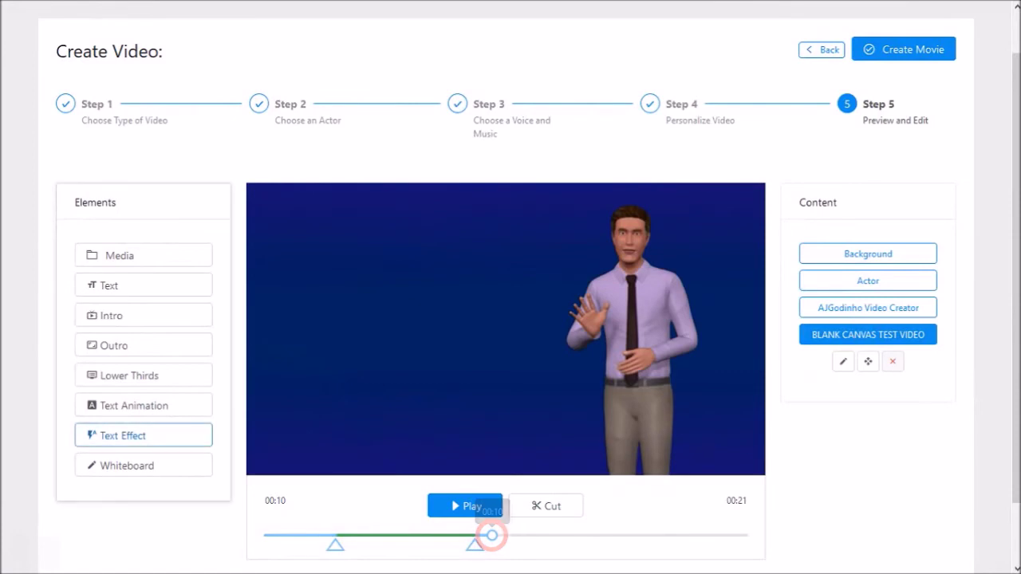
{"action": "left_click", "coordinate": [143, 435]}
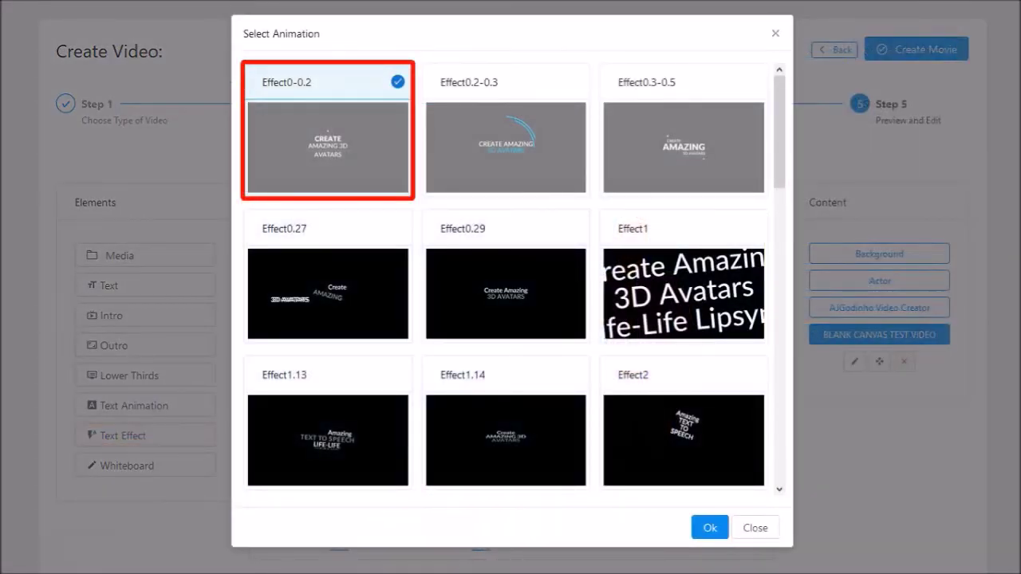
{"action": "left_click", "coordinate": [710, 528]}
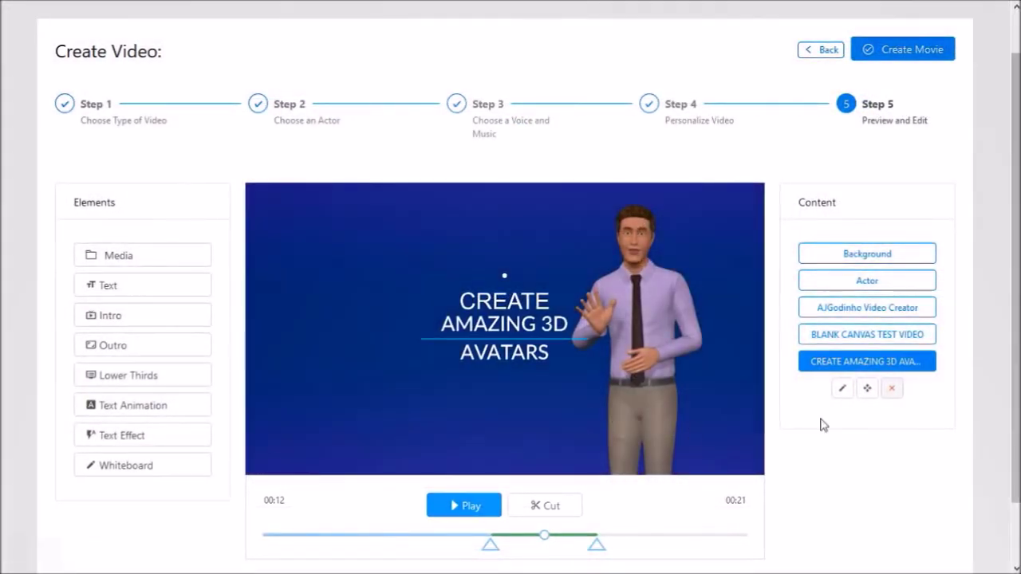
- Move the CREATE AMAZING 3D AVATARS title up and left beside the actor
{"action": "left_click", "coordinate": [866, 389]}
{"action": "left_click_drag", "start_coordinate": [529, 323], "coordinate": [417, 307]}
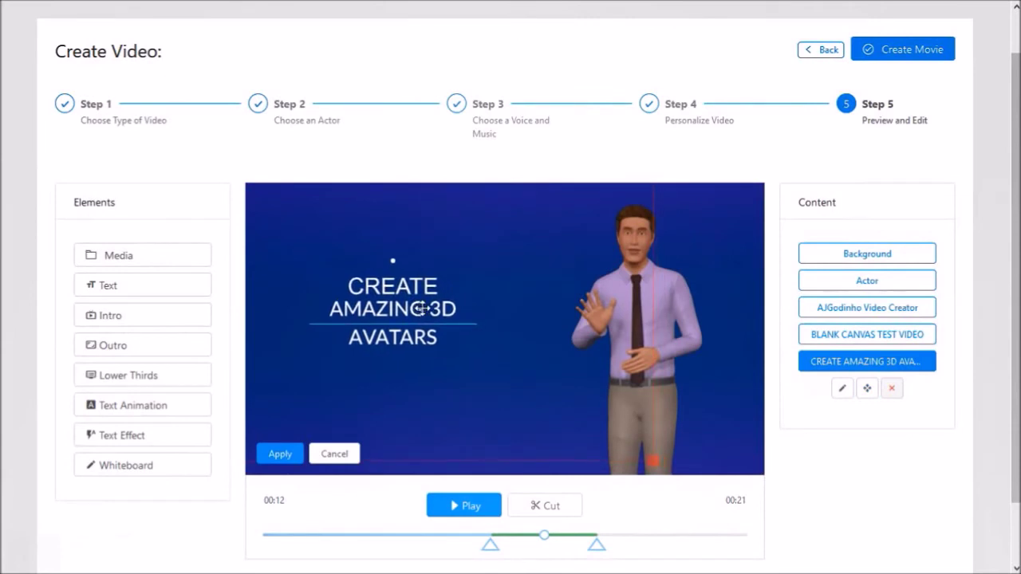
{"action": "left_click", "coordinate": [281, 454]}
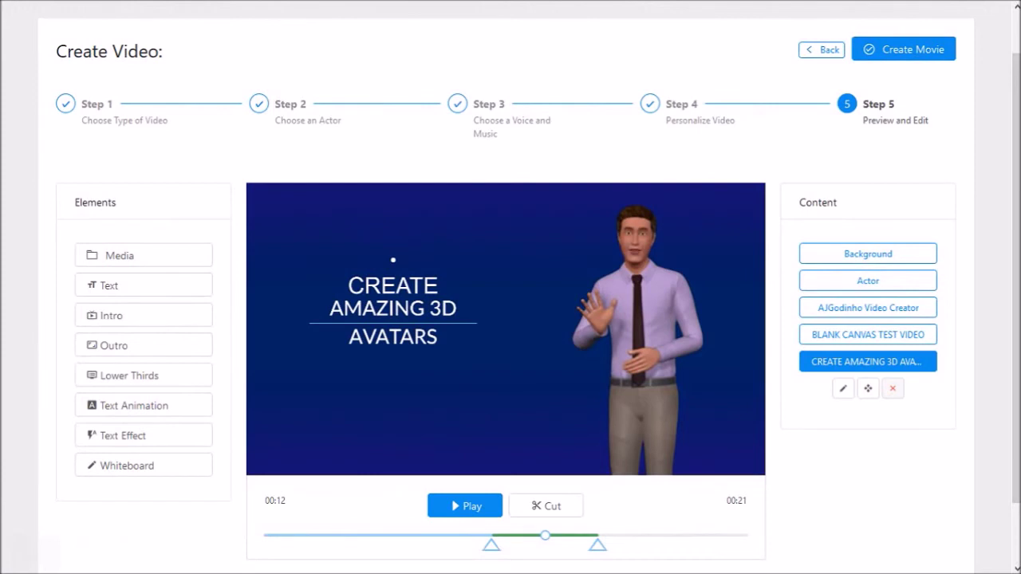
- Add an Explainer 8 whiteboard title at 00:15 reading 'Animted Elements' and 'WHITEBOARD'
{"action": "left_click", "coordinate": [606, 535]}
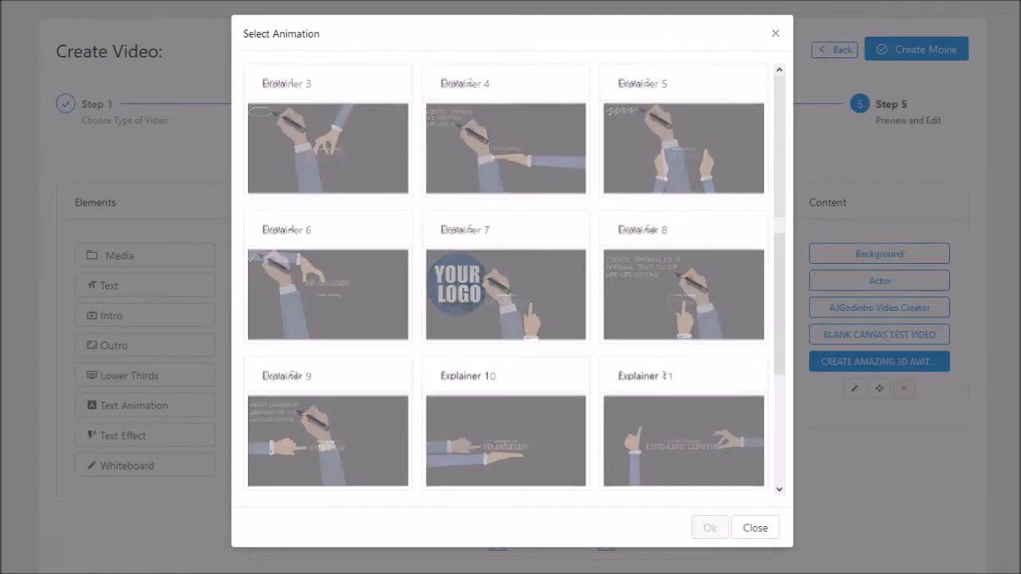
{"action": "left_click", "coordinate": [684, 295]}
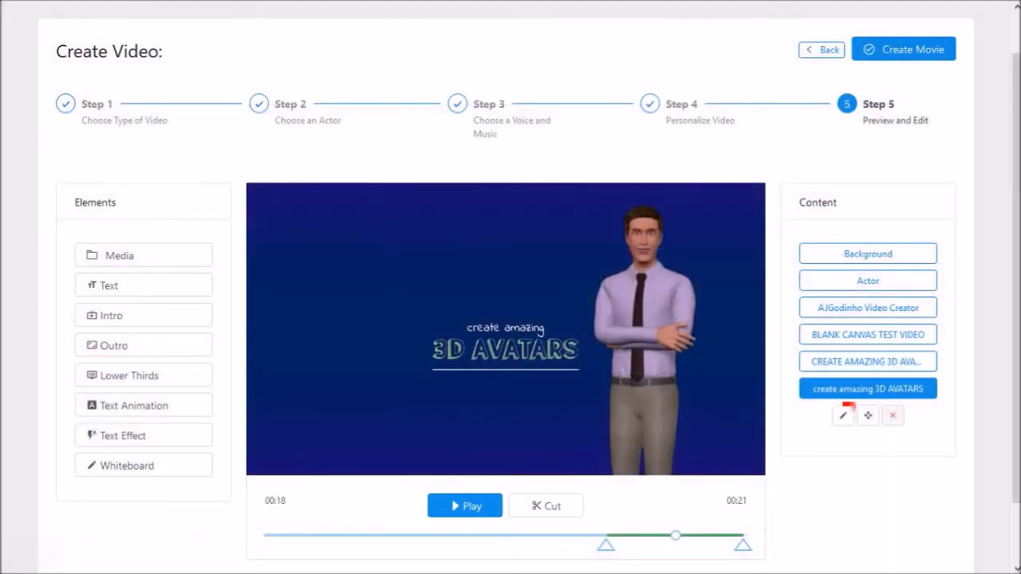
{"action": "left_click", "coordinate": [842, 415]}
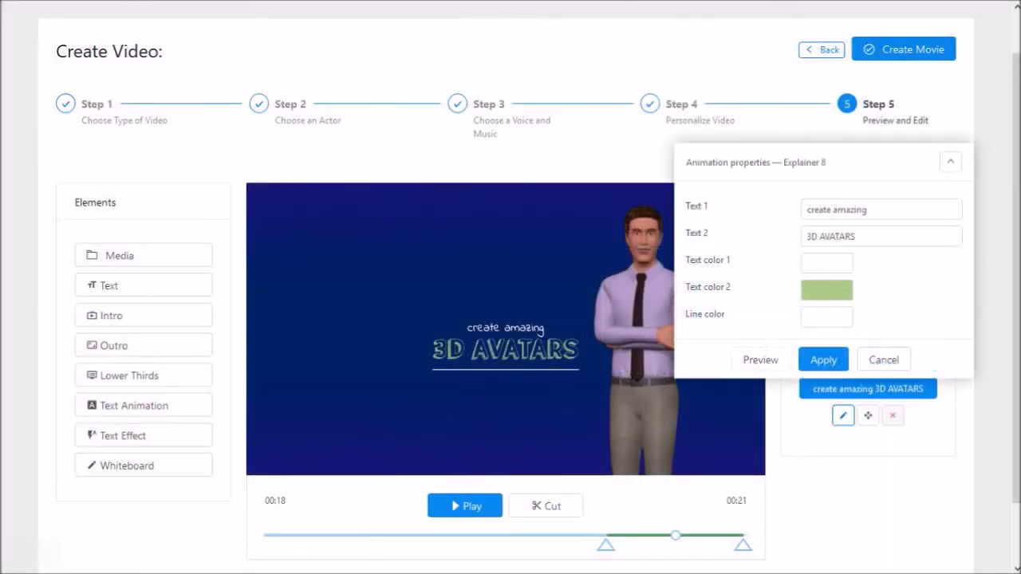
{"action": "type", "text": "Animted Elements"}
{"action": "key", "text": "Tab"}
{"action": "type", "text": "WHITEBOARD"}
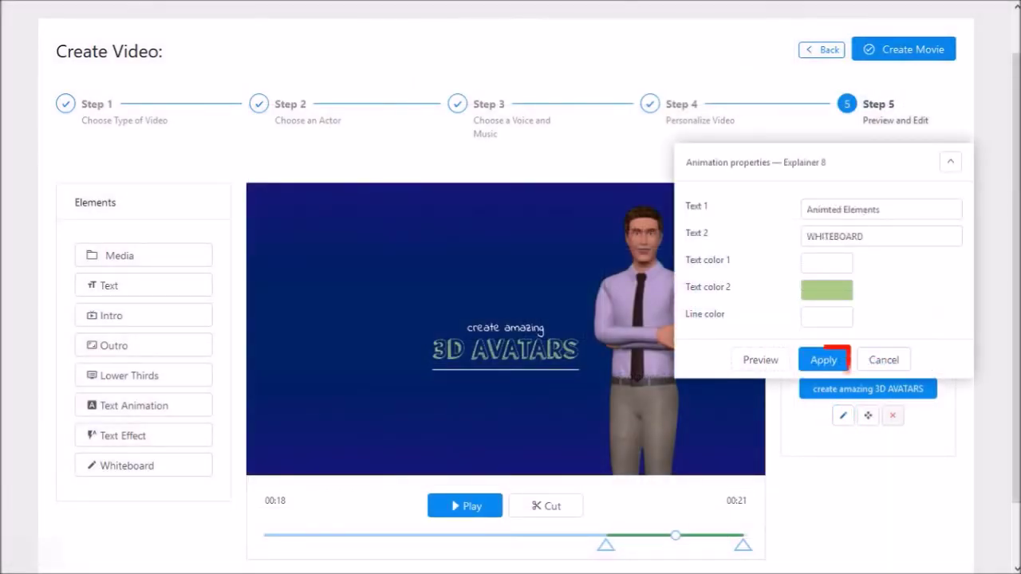
{"action": "left_click", "coordinate": [823, 360]}
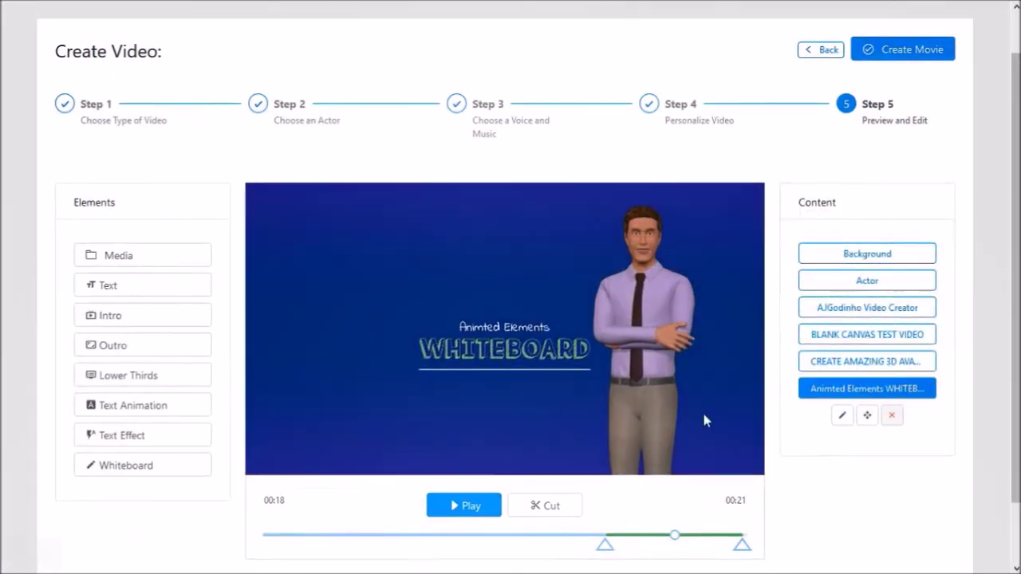
- Move the WHITEBOARD title up and left of centre and apply
{"action": "left_click", "coordinate": [867, 415]}
{"action": "left_click_drag", "start_coordinate": [510, 358], "coordinate": [421, 341]}
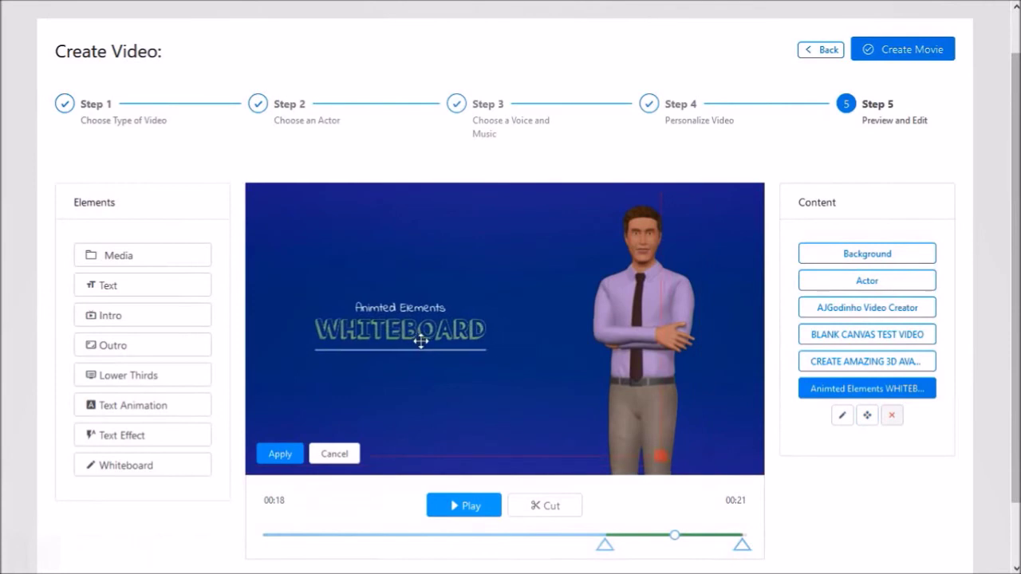
{"action": "left_click", "coordinate": [292, 454]}
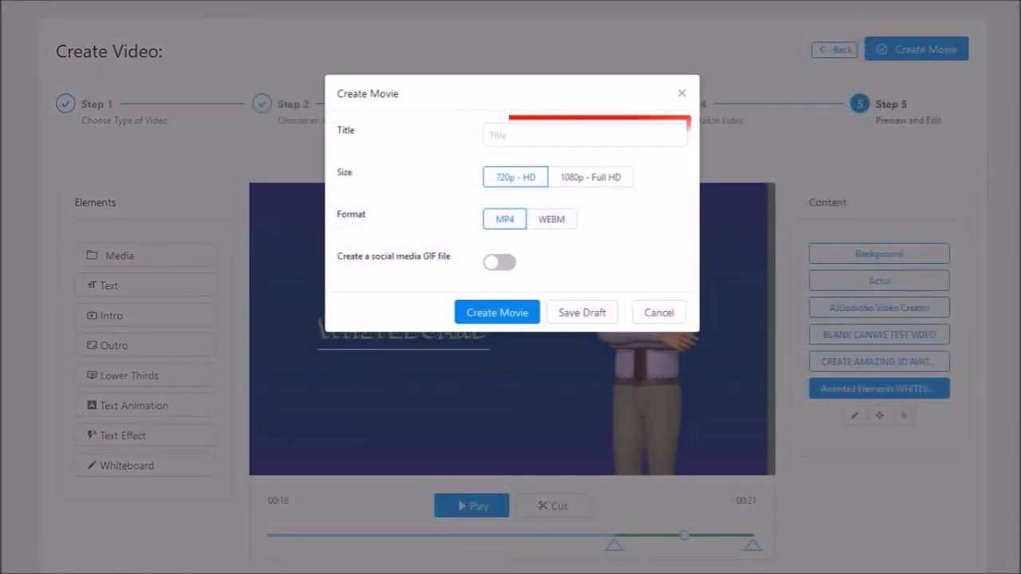
- Enter 'BlankCanvasDemo' as the movie title, keeping 720p - HD and MP4
{"action": "type", "text": "BlankCanvasDemo"}
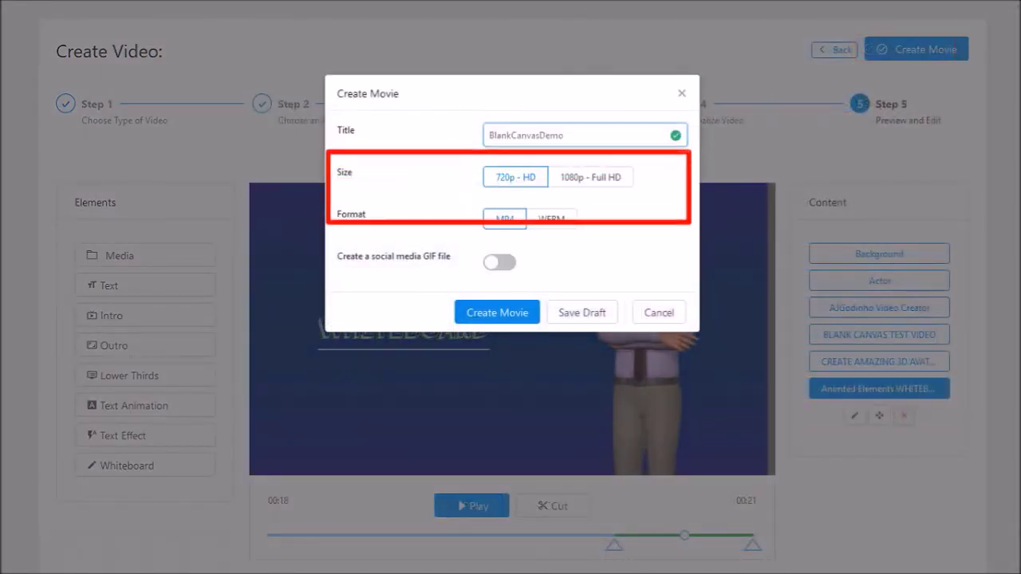